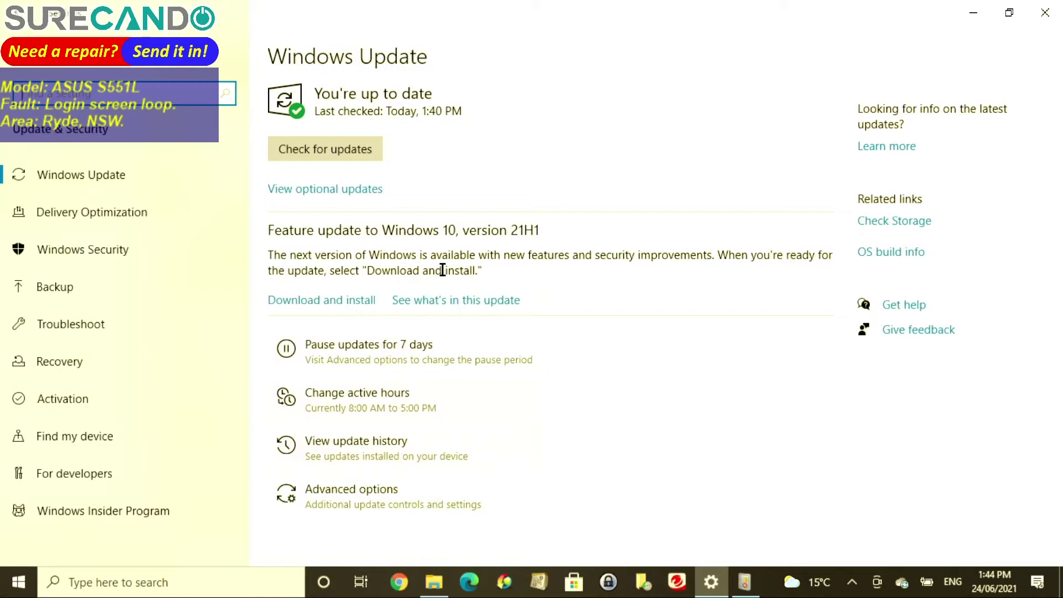
View the Windows Update history, then open the Programs and Features list of installed programs
click(371, 449)
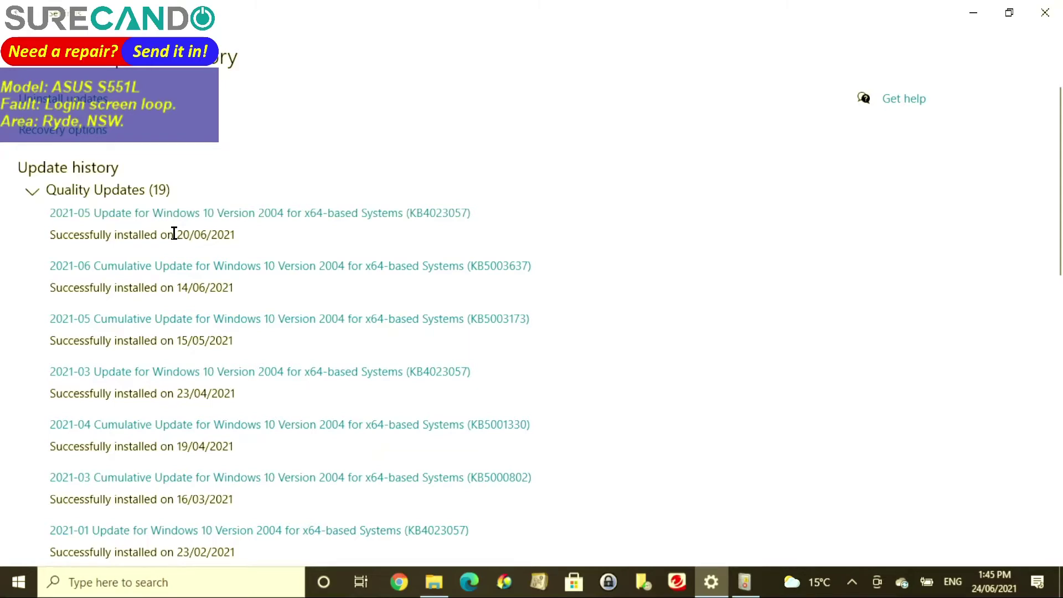
key(super+r)
key(Return)
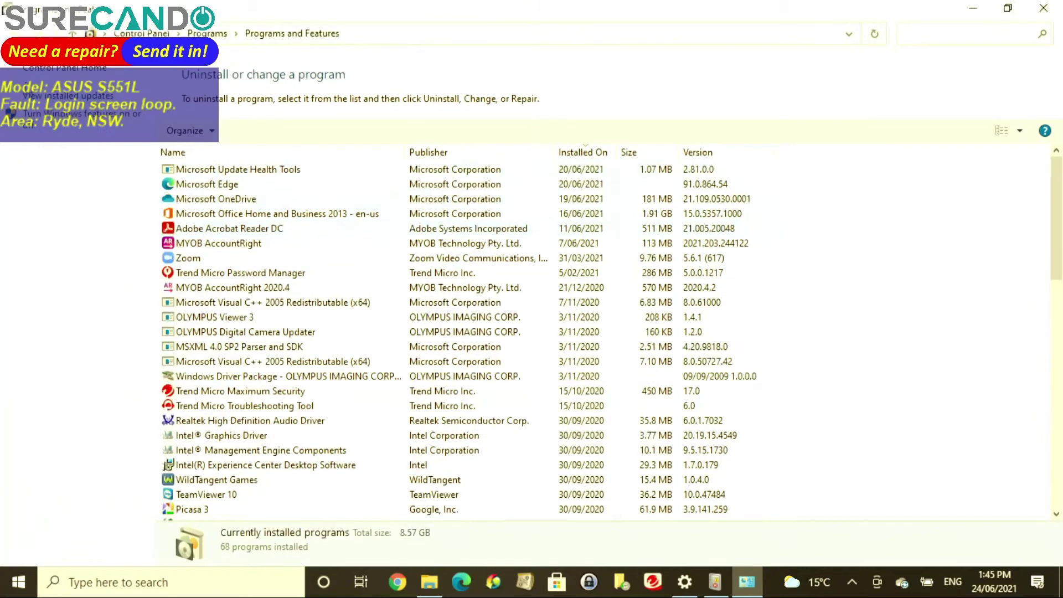
Show the installed Windows updates and sort them by installation date
click(67, 96)
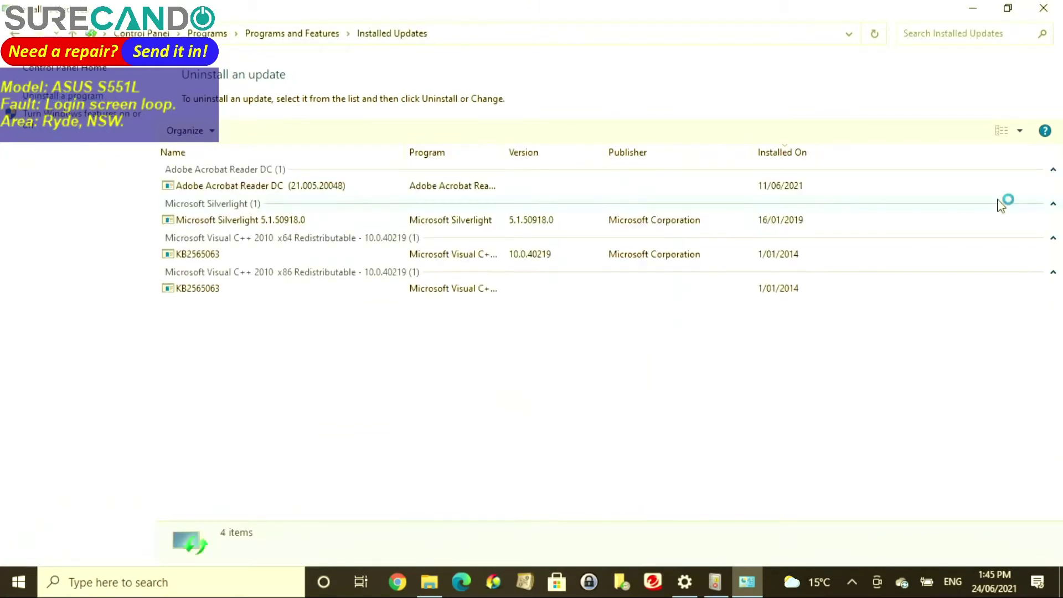
click(768, 157)
click(768, 158)
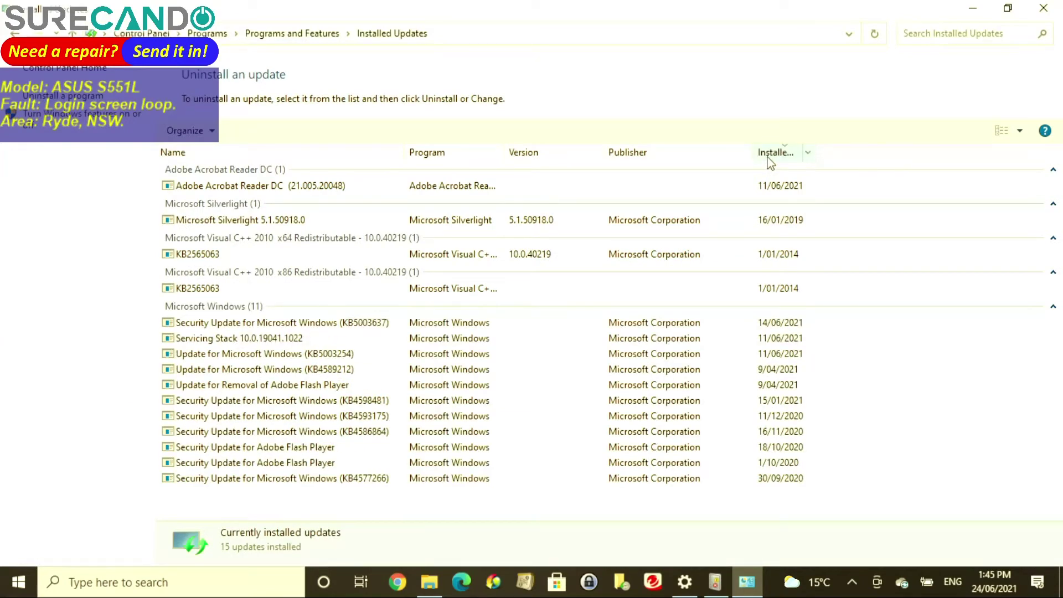
Switch to Event Viewer and view the critical Kernel-Power event 41 in the System log
key(alt+Tab)
key(alt+Tab)
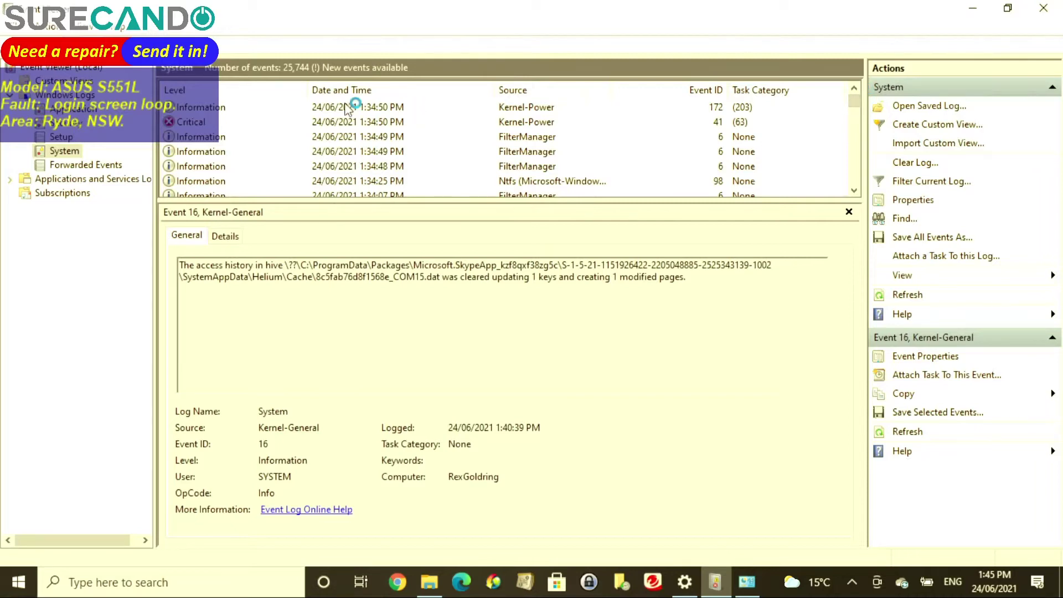
click(389, 122)
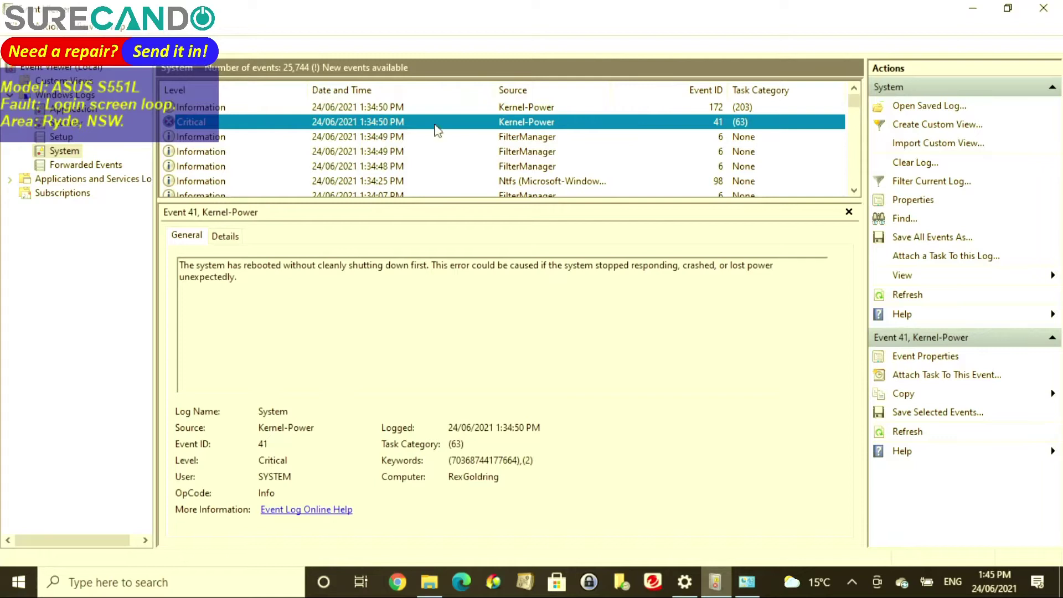
Examine the System log entries older than the critical Kernel-Power event, continuing into the events of 23/06/2021
key(Down)
key(Down)
key(Down)
key(Down)
key(Down)
key(Down)
key(Down)
key(Down)
key(Down)
key(Down)
key(Down)
key(Down)
key(Down)
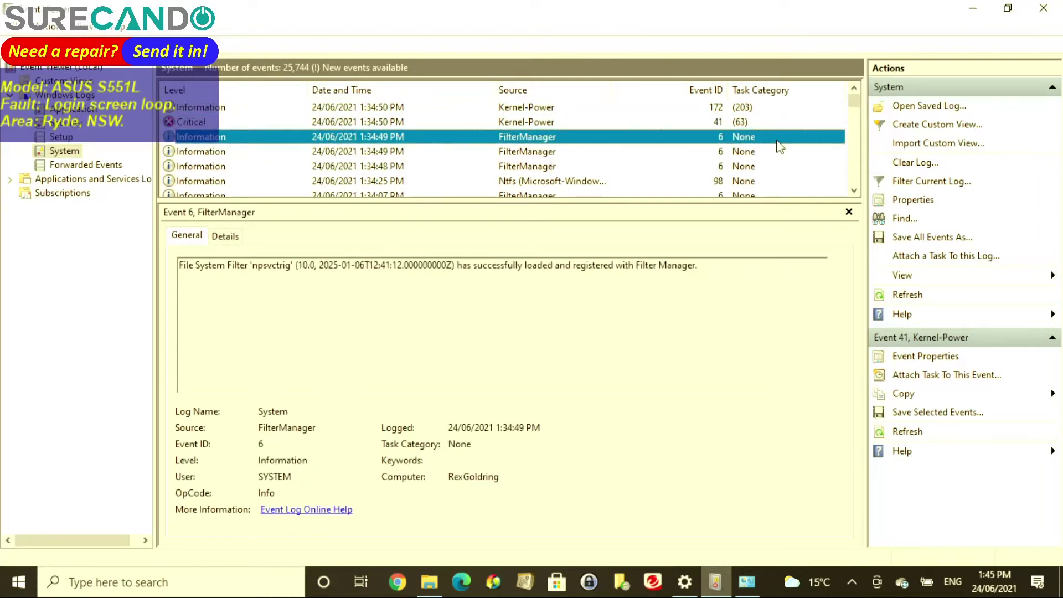
key(Down)
key(Down)
key(Down)
key(Down)
key(Down)
key(Down)
key(Down)
key(Down)
key(Down)
key(Down)
key(Down)
key(Down)
key(Down)
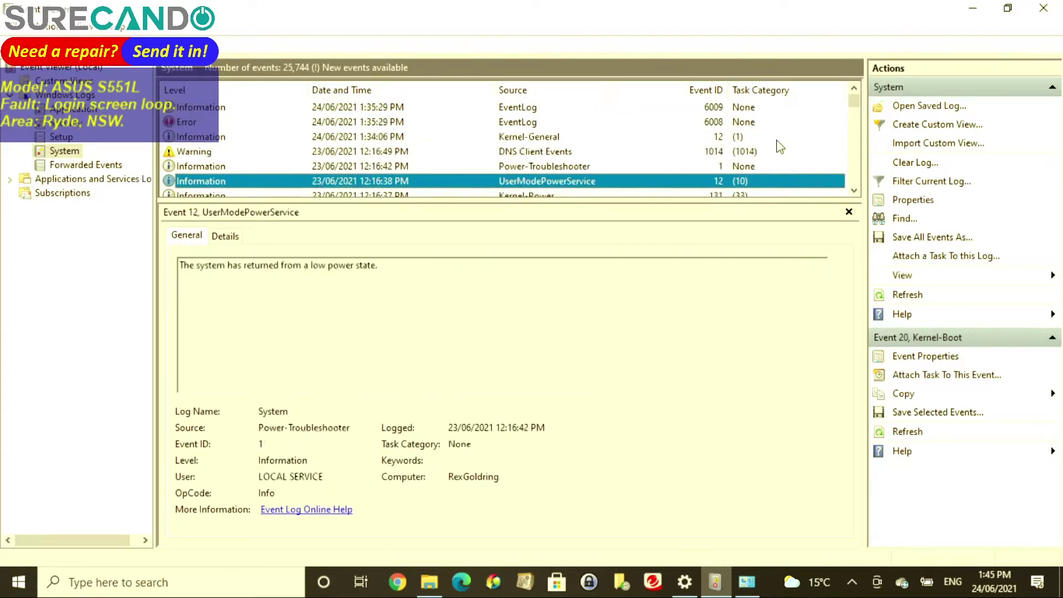
key(Down)
key(Down)
key(Down)
key(Down)
key(Down)
key(Down)
key(Down)
key(Down)
key(Down)
key(Down)
key(Down)
key(Down)
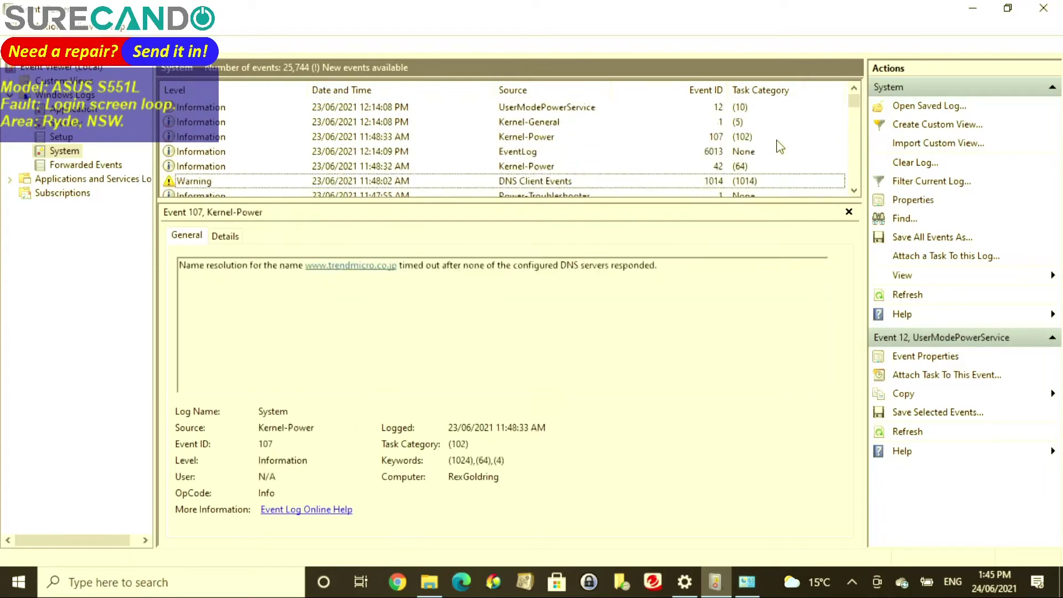
Go back up through the 23/06/2021 System events towards the entries logged around 12:14 PM
key(Up)
key(Up)
key(Up)
key(Up)
key(Up)
key(Up)
key(Up)
key(Up)
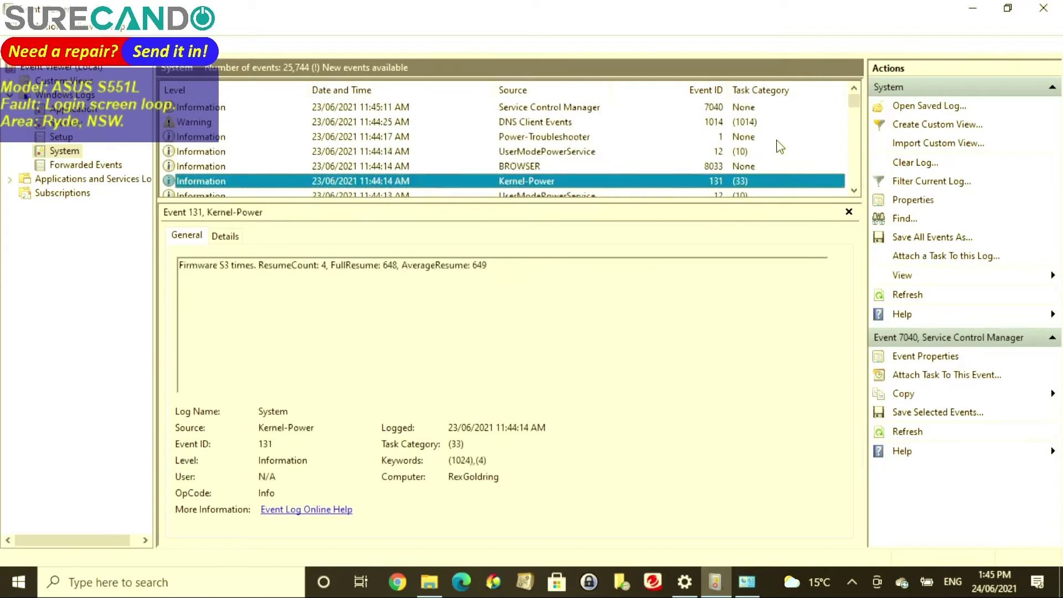
key(Up)
key(Up)
key(Up)
key(Up)
key(Up)
key(Up)
key(Up)
key(Up)
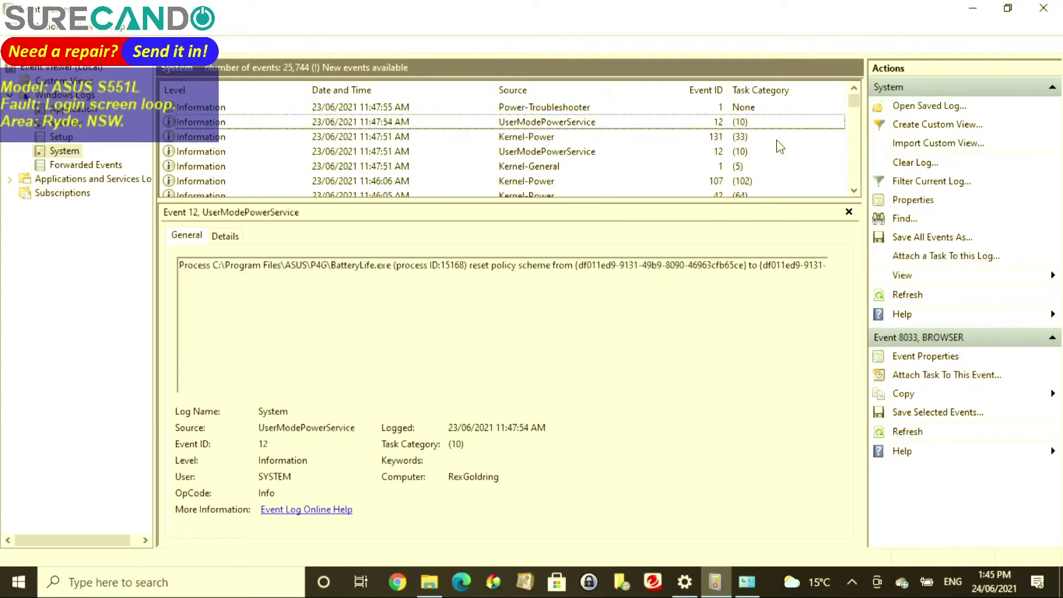
Examine the older System events of 23/06/2021 back to the UserModePowerService entry logged at 10:58:46 AM
key(Down)
key(Down)
key(Down)
key(Down)
key(Down)
key(Down)
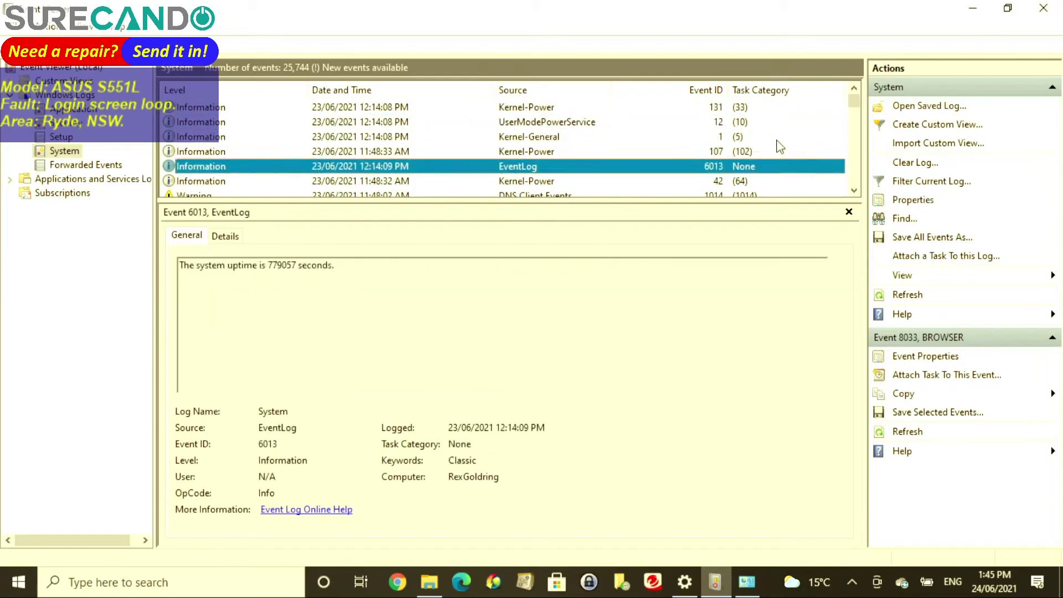
key(Down)
key(Down)
key(Down)
key(Down)
key(Down)
key(Down)
key(Down)
key(Down)
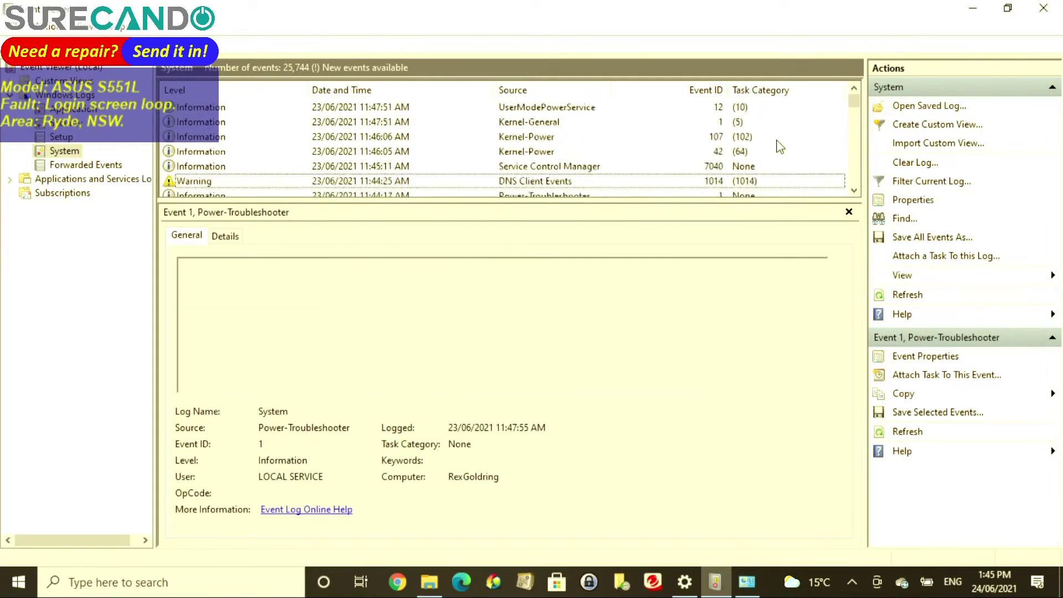
key(Down)
key(Down)
key(Down)
key(Down)
key(Down)
key(Down)
key(Down)
key(Down)
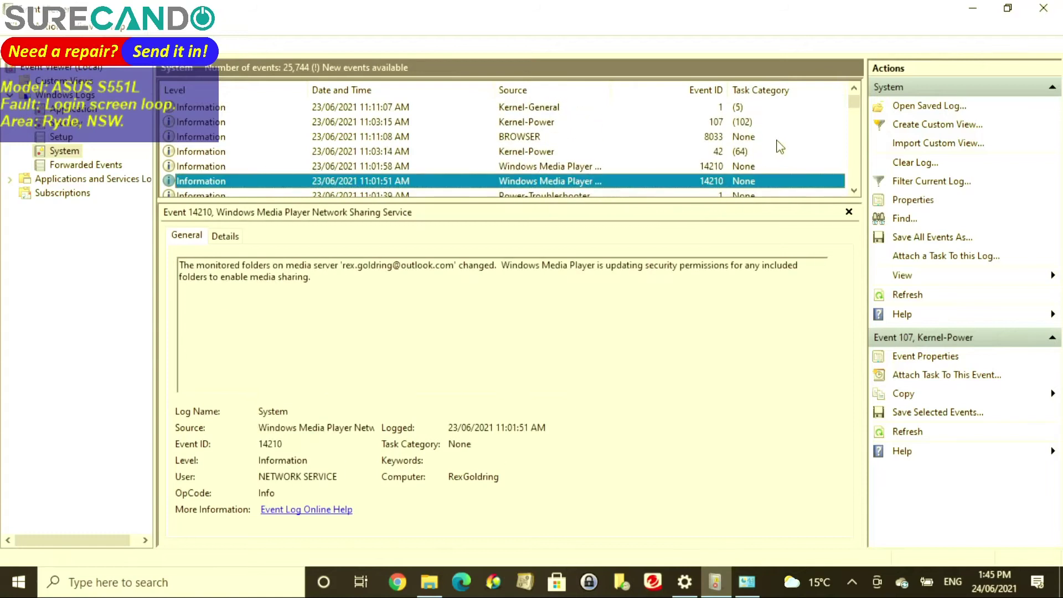
key(Down)
key(Down)
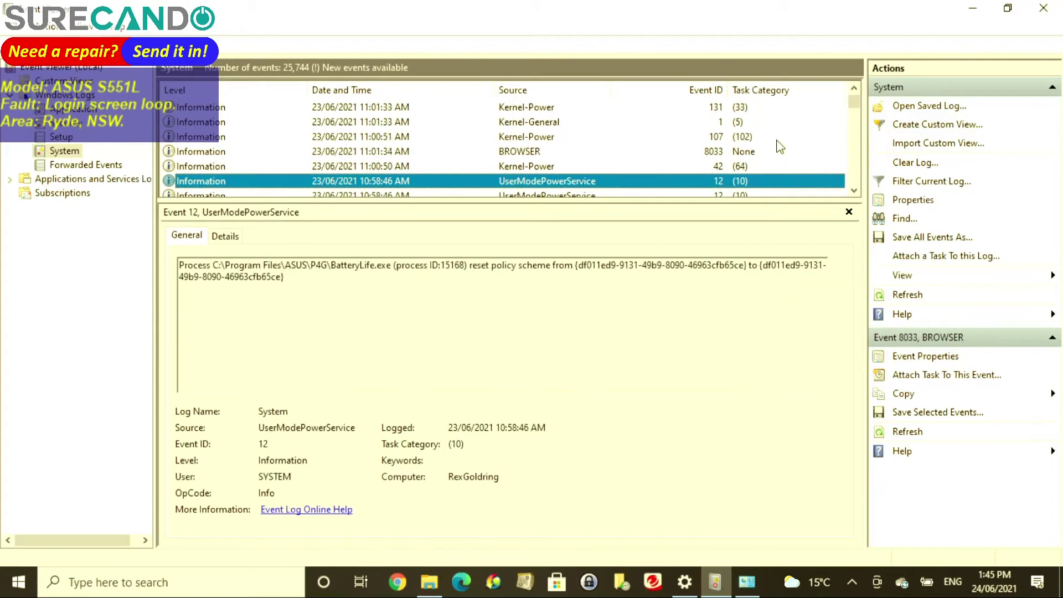
Read the sleep and wake events of 23/06/2021 from 11:00:50 AM up to the Power-Troubleshooter entry at 11:11:12 AM
key(Up)
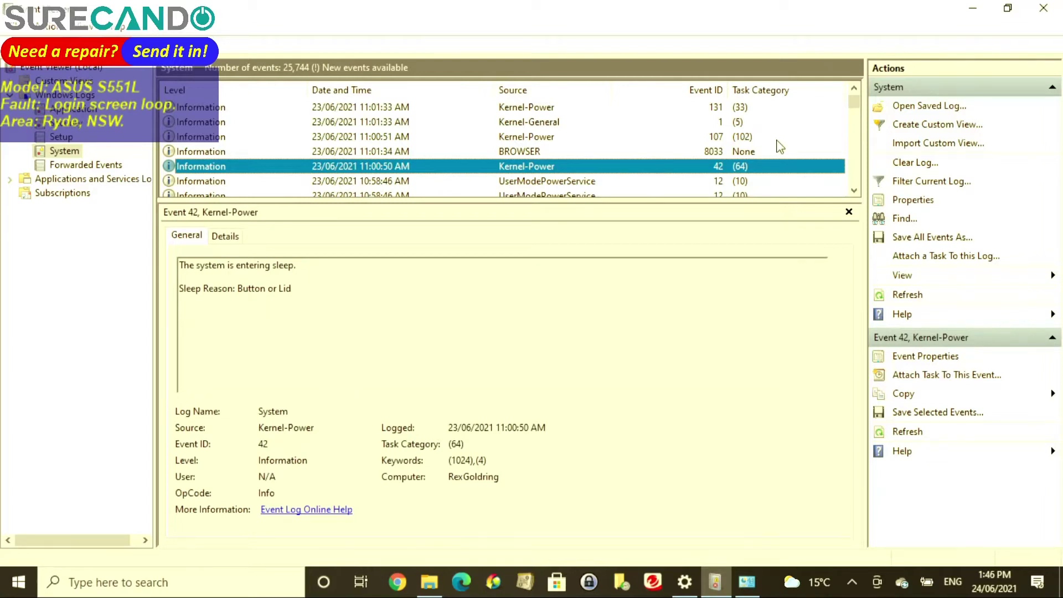
key(Up)
key(Up)
key(Up)
key(Up)
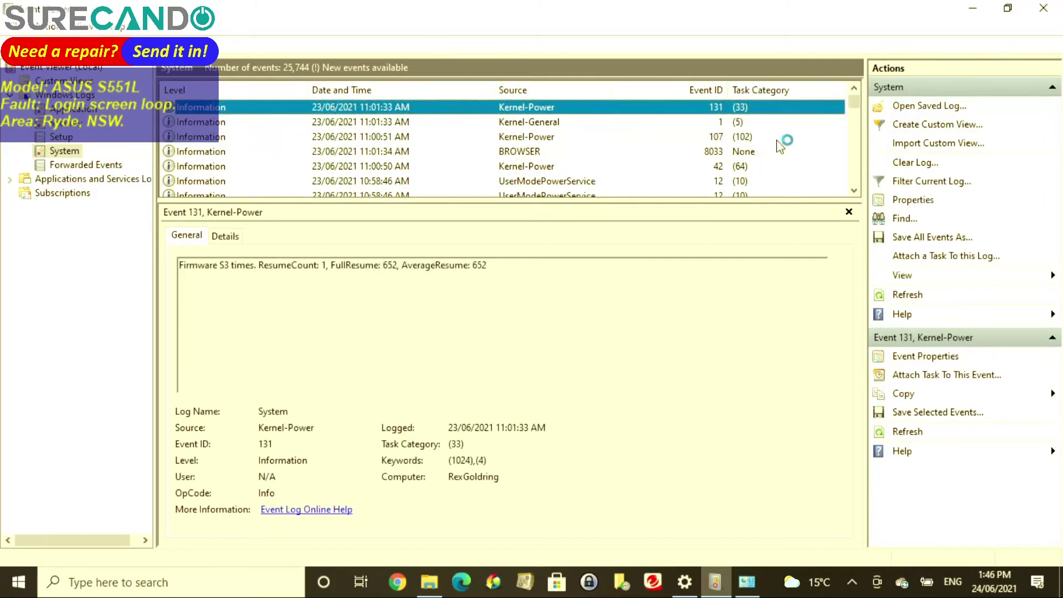
key(Up)
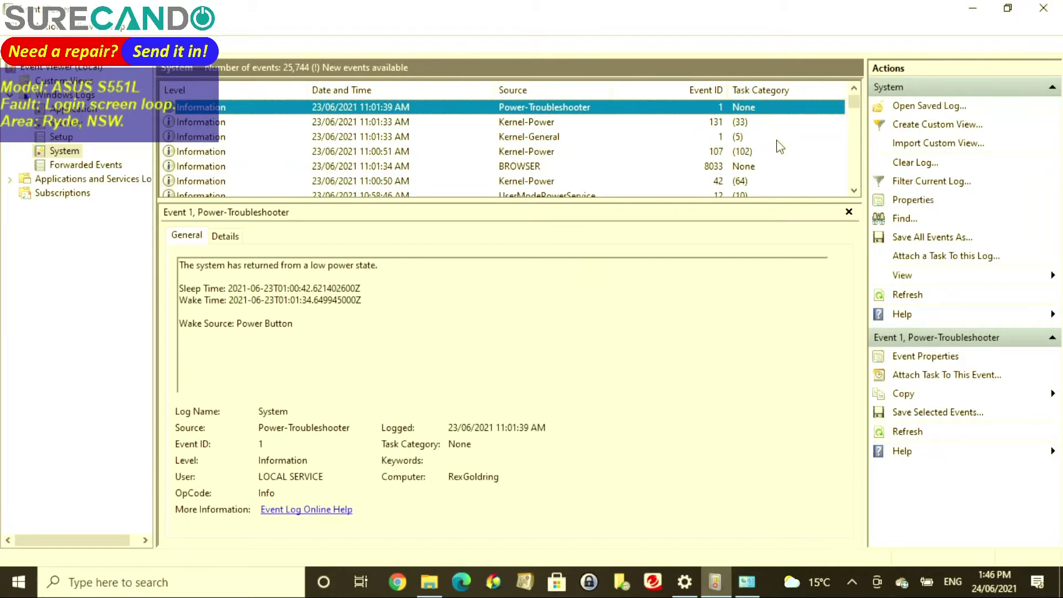
key(Up)
key(Up)
key(Up)
key(Up)
key(Up)
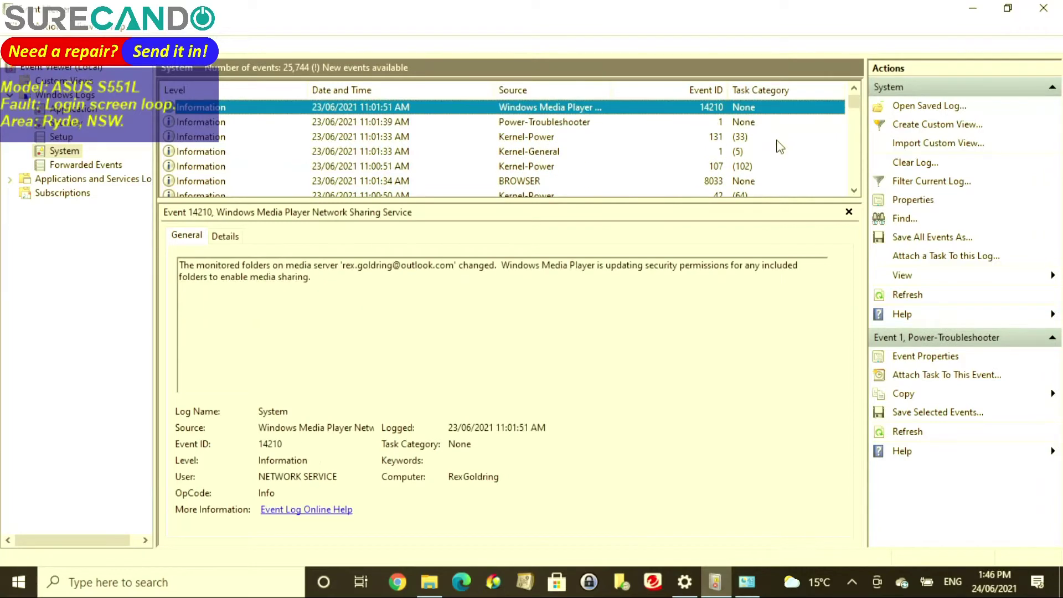
key(Up)
key(Up)
key(Up)
key(Up)
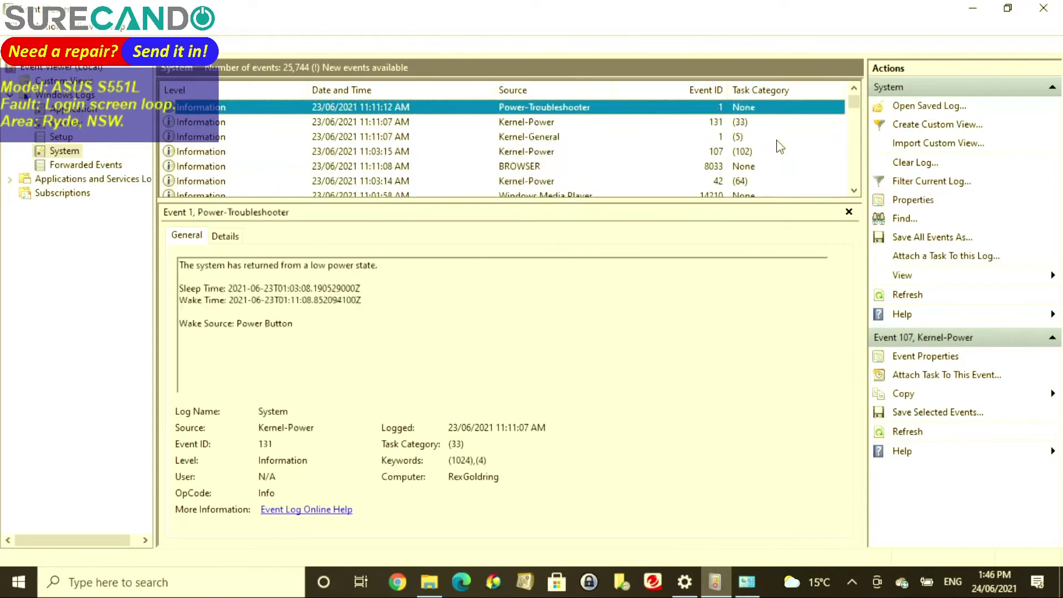
Check the Kernel-Power and Kernel-General events logged on 23/06/2021 between 11:11:07 and 11:13:51 AM
key(Down)
key(Down)
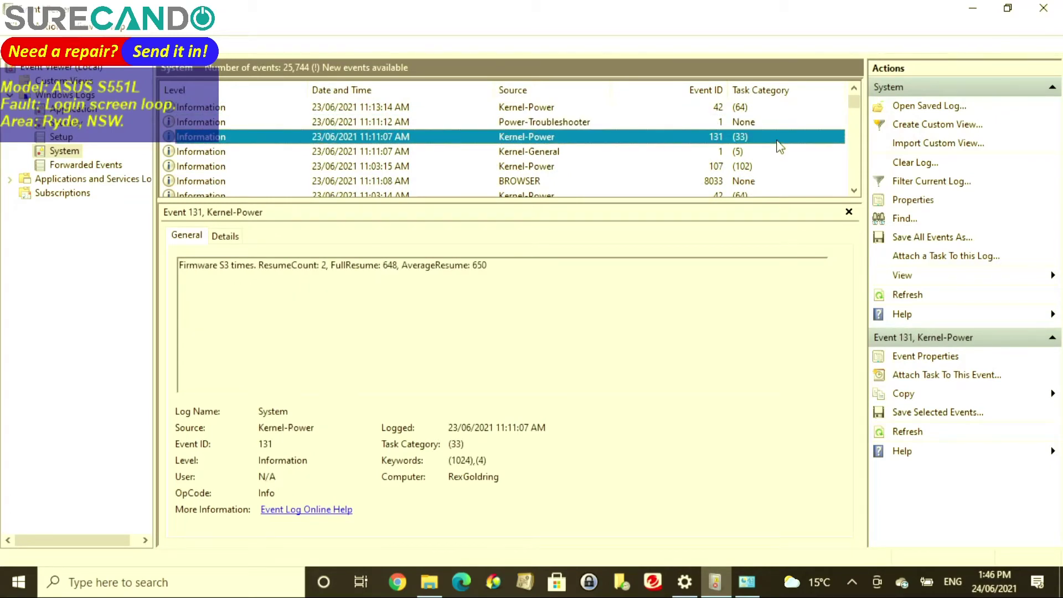
key(Up)
key(Up)
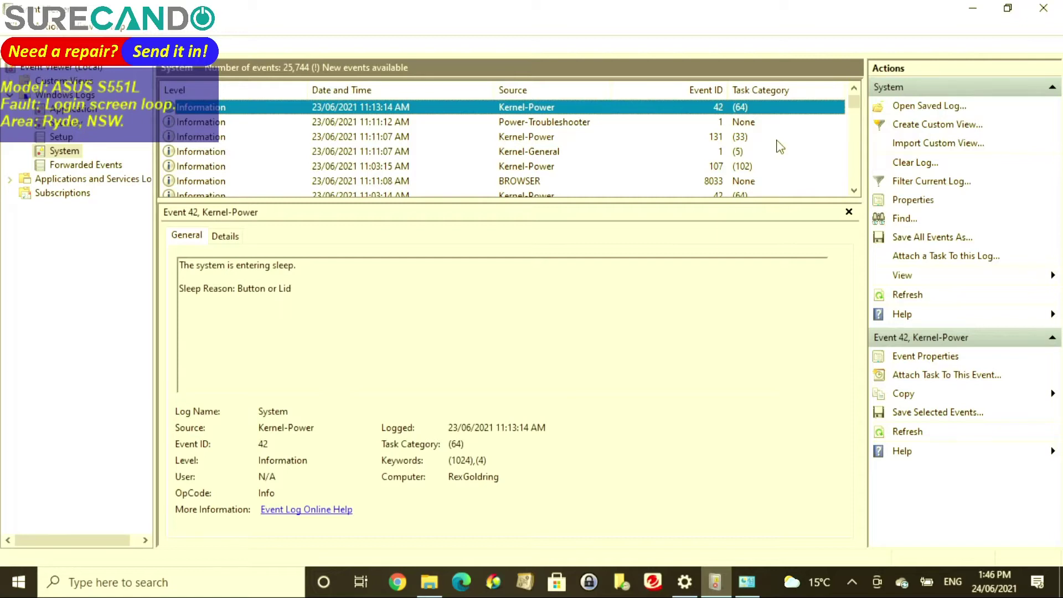
key(Up)
key(Up)
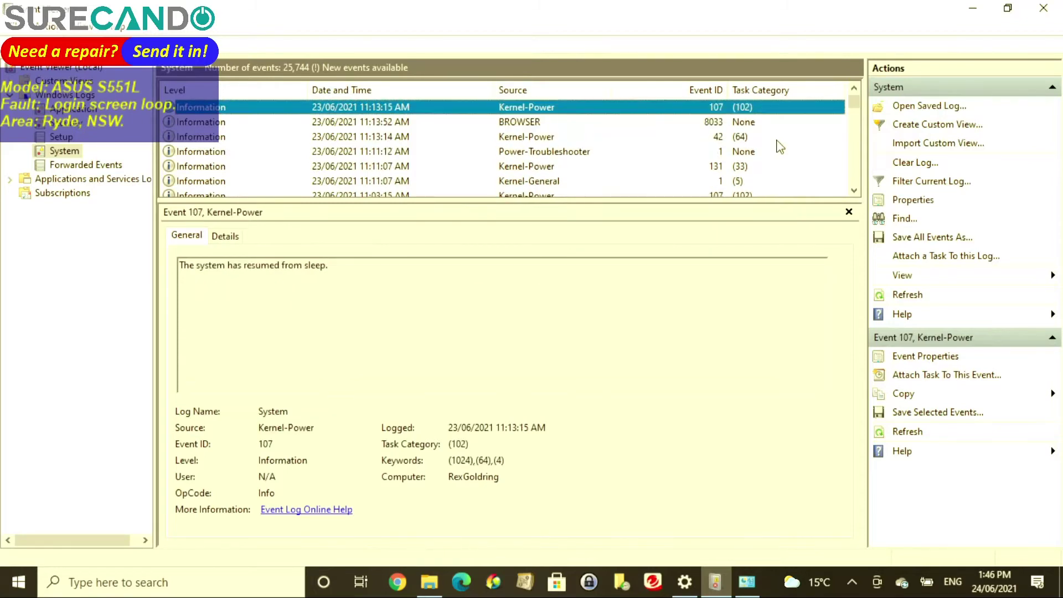
key(Up)
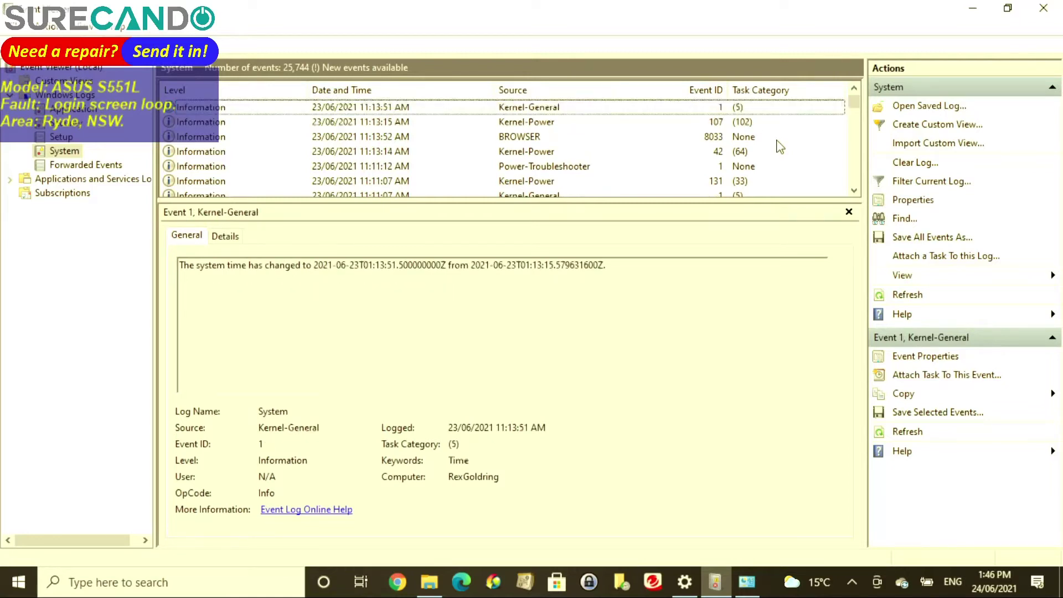
key(Down)
key(Up)
Go through the older System events from 23/06/2021 11:13 AM back to the Service Control Manager entry of 22/06/2021 10:52:08 AM
key(Down)
key(Down)
key(Down)
key(Down)
key(Down)
key(Down)
key(Down)
key(Down)
key(Down)
key(Down)
key(Down)
key(Down)
key(Down)
key(Down)
key(Down)
key(Down)
key(Down)
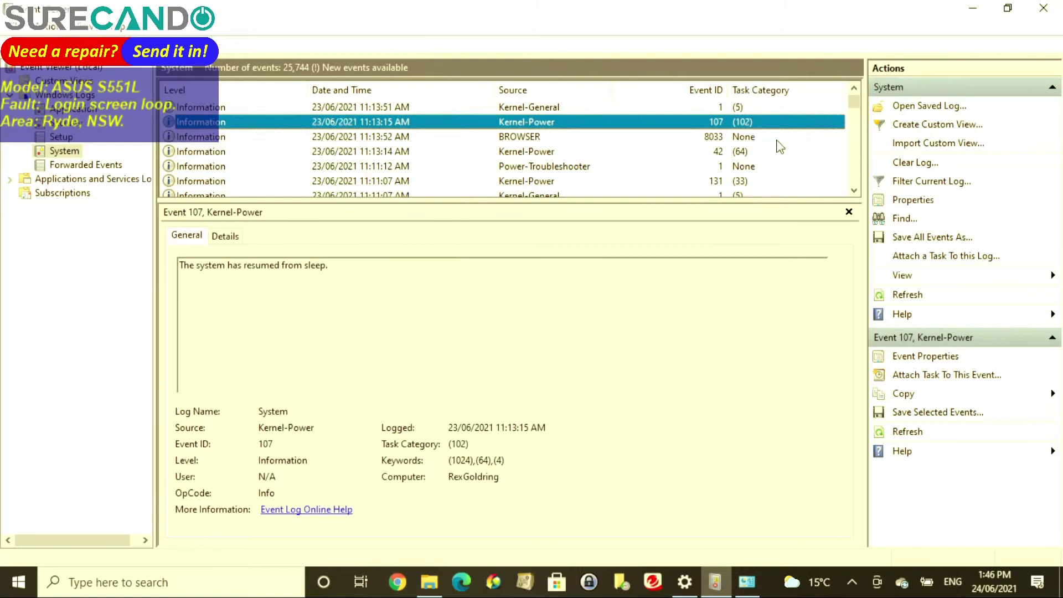
key(Down)
key(Down)
key(Down)
key(Down)
key(Down)
key(Down)
key(Down)
key(Down)
key(Down)
key(Down)
key(Down)
key(Down)
key(Down)
key(Down)
key(Down)
key(Down)
key(Down)
key(Down)
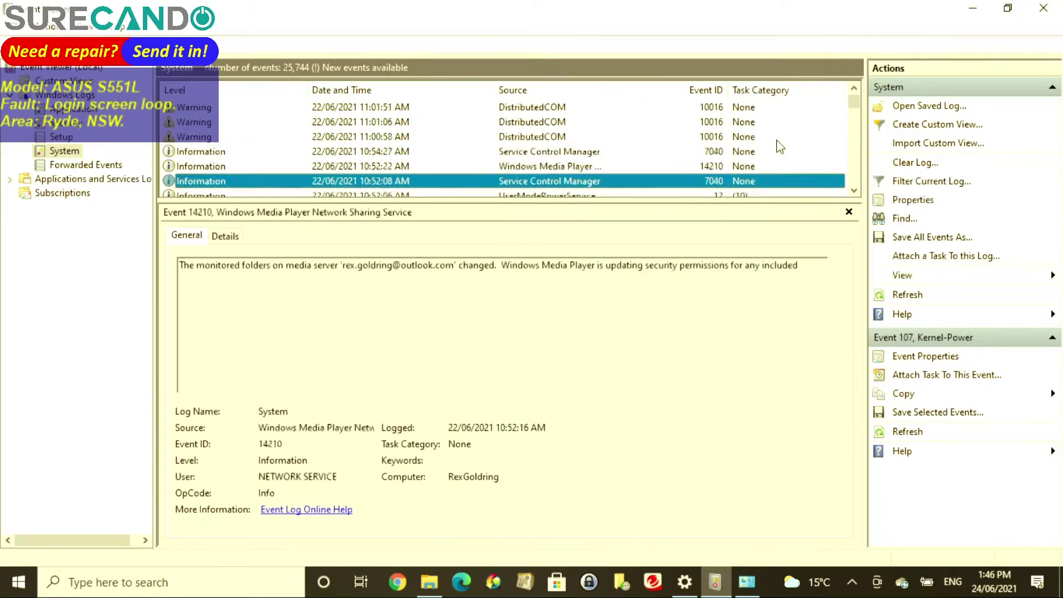
Continue through the 22/06/2021 System events back to the UserModePowerService entry logged at 10:43:16 AM
key(Down)
key(Down)
key(Down)
key(Down)
key(Down)
key(Down)
key(Down)
key(Down)
key(Down)
key(Down)
key(Down)
key(Down)
key(Down)
key(Down)
key(Down)
key(Down)
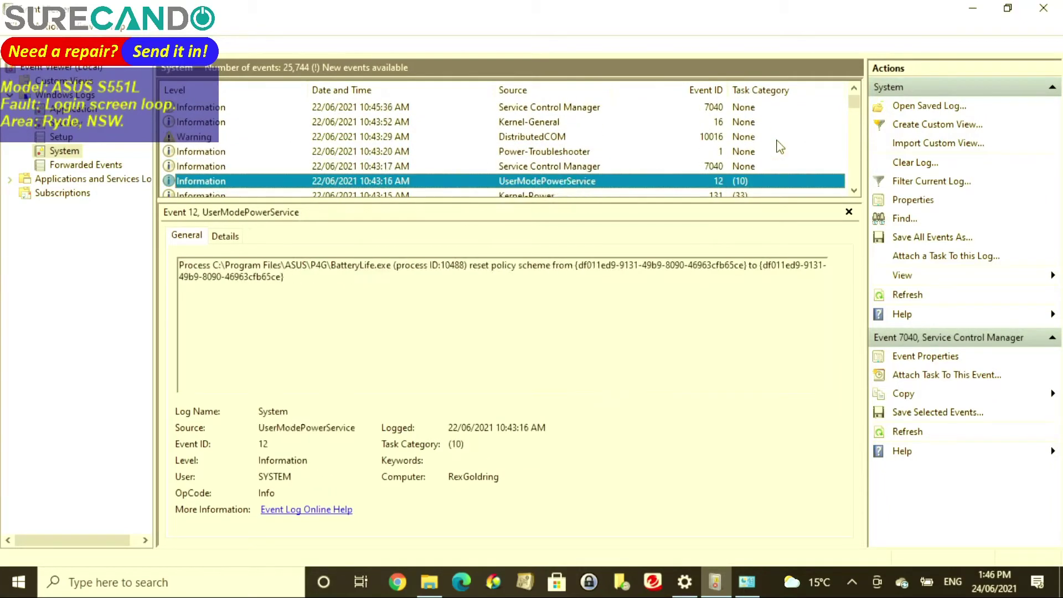
Look further back in the System log to the Kernel-Power sleep event of 21/06/2021 9:46:12 AM
key(Down)
key(Down)
key(Down)
key(Down)
key(Down)
key(Down)
key(Down)
key(Down)
key(Down)
key(Down)
key(Down)
key(Down)
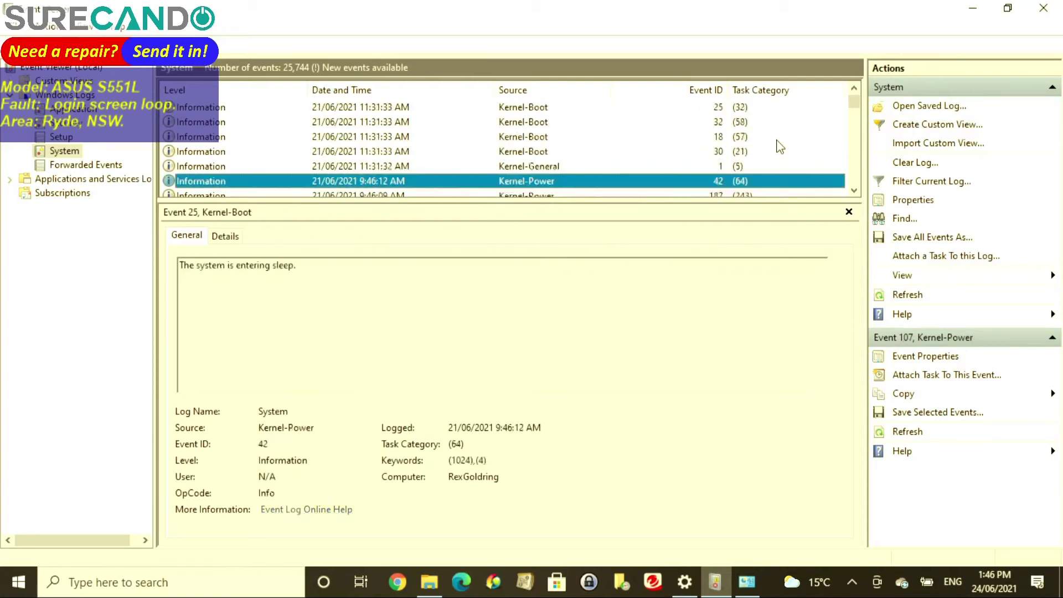
Go back up to the Kernel-Boot event 25 logged on 21/06/2021 at 11:31:33 AM and read its description
key(Up)
key(Up)
key(Up)
key(Up)
key(Up)
key(Up)
key(Up)
key(Up)
key(Up)
key(Up)
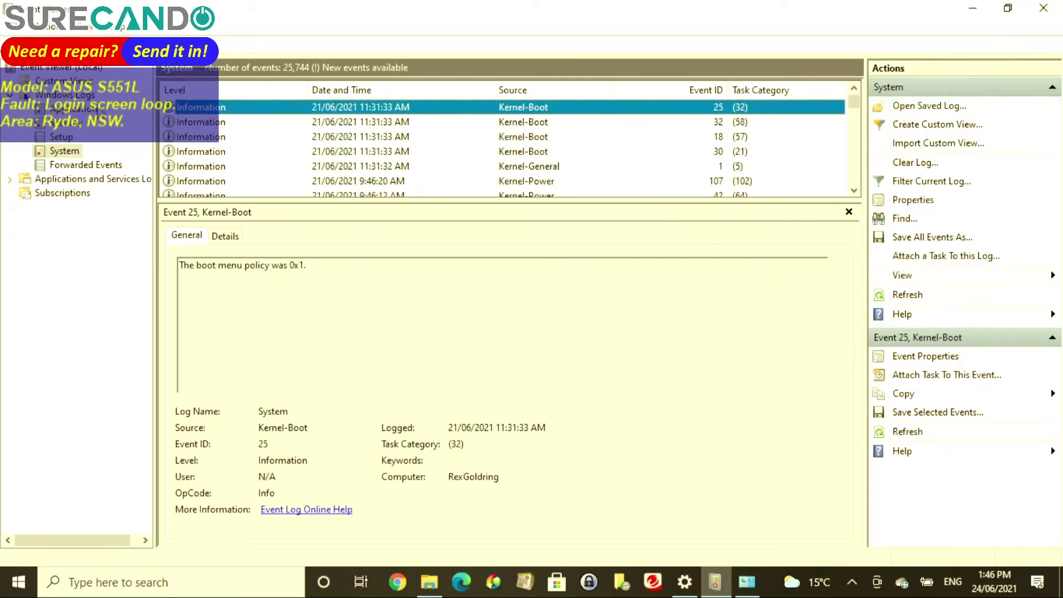
Switch to the Application log and view the Windows Error Reporting event logged on 24/06/2021 at 1:44:09 PM
click(91, 110)
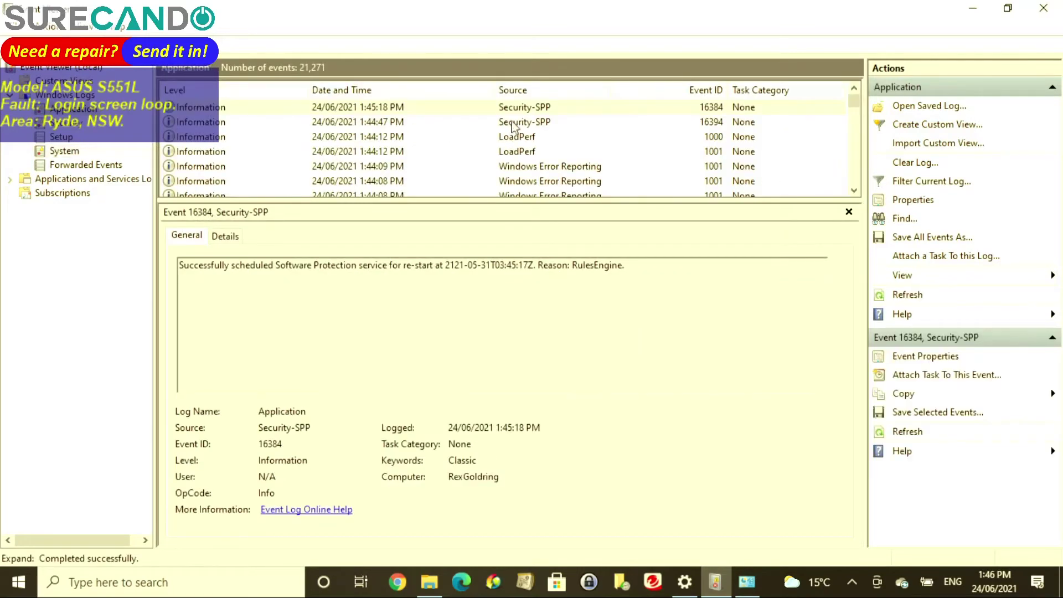
click(509, 111)
key(Down)
key(Down)
key(Down)
key(Down)
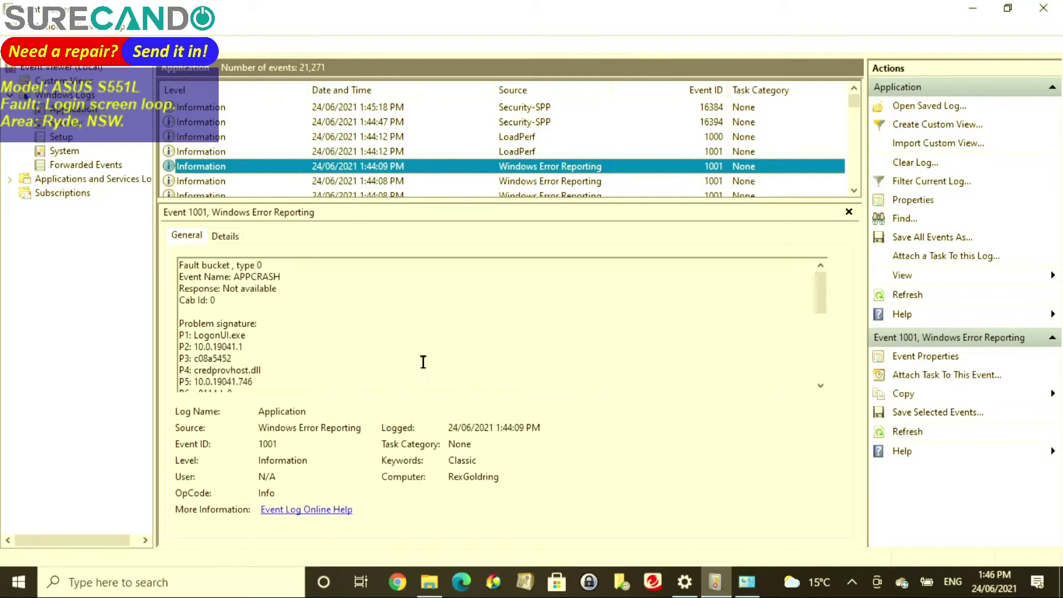
Examine the crash report's problem signature, highlighting LogonUI.exe and credprovhost.dll, and read through to the report's file location
drag(273, 344, 194, 335)
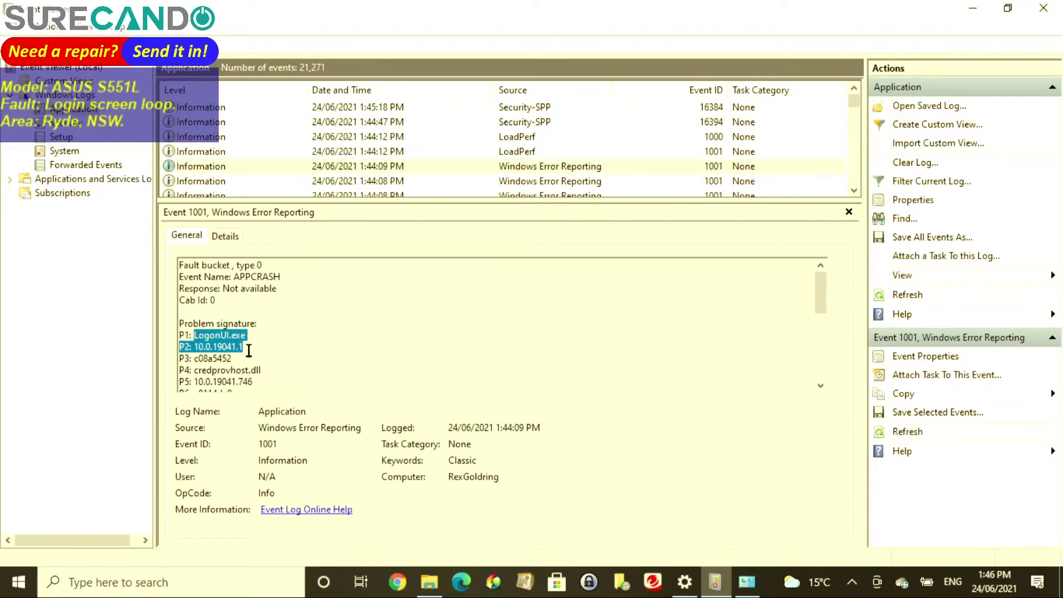
double_click(227, 370)
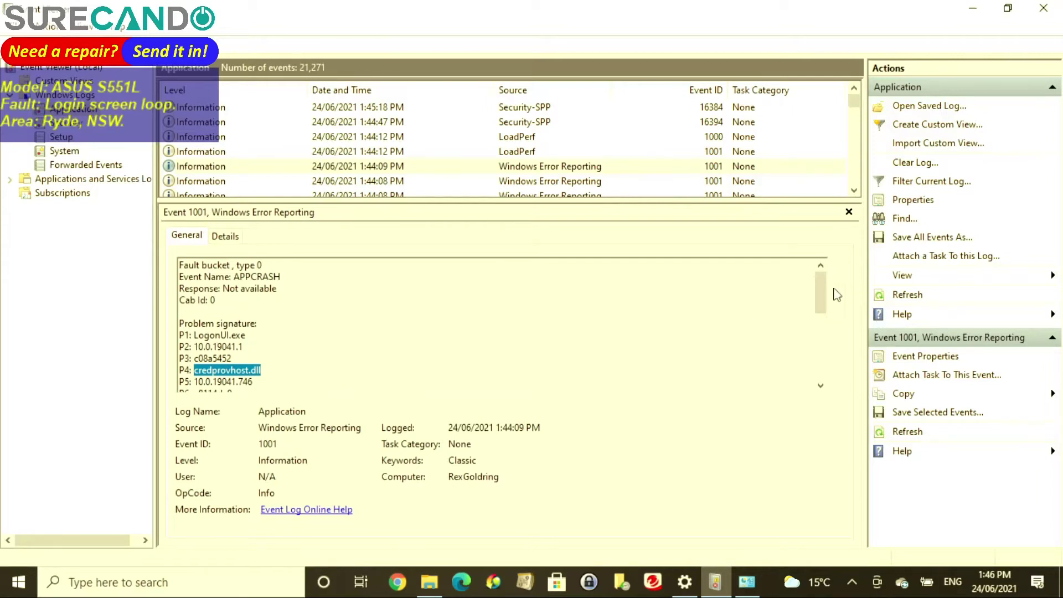
drag(815, 288, 827, 371)
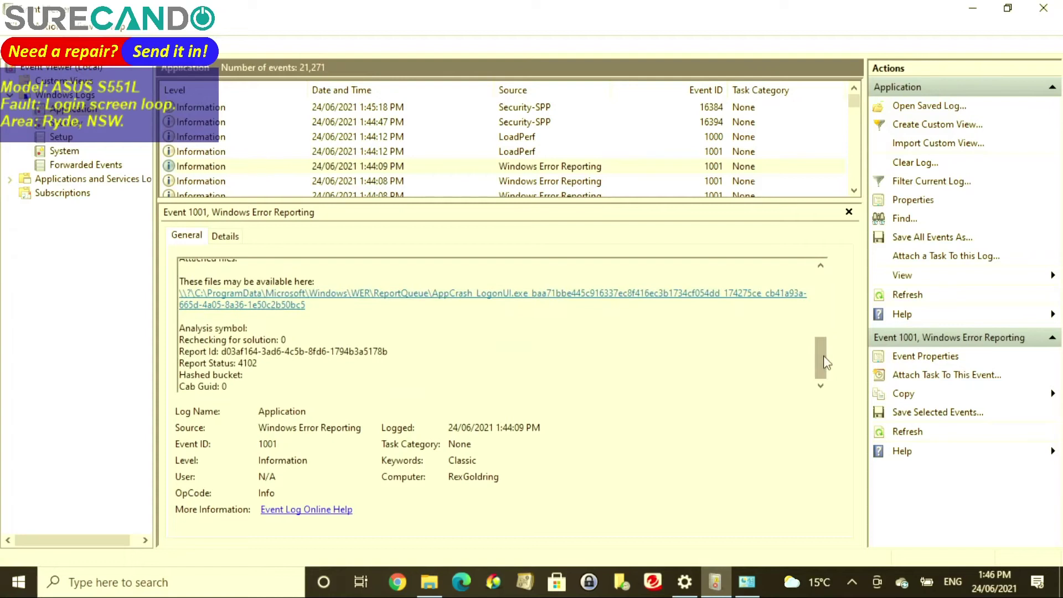
Check the preceding Windows Error Reporting events in the Application log back to the entry of 24/06/2021 1:44:03 PM
click(729, 165)
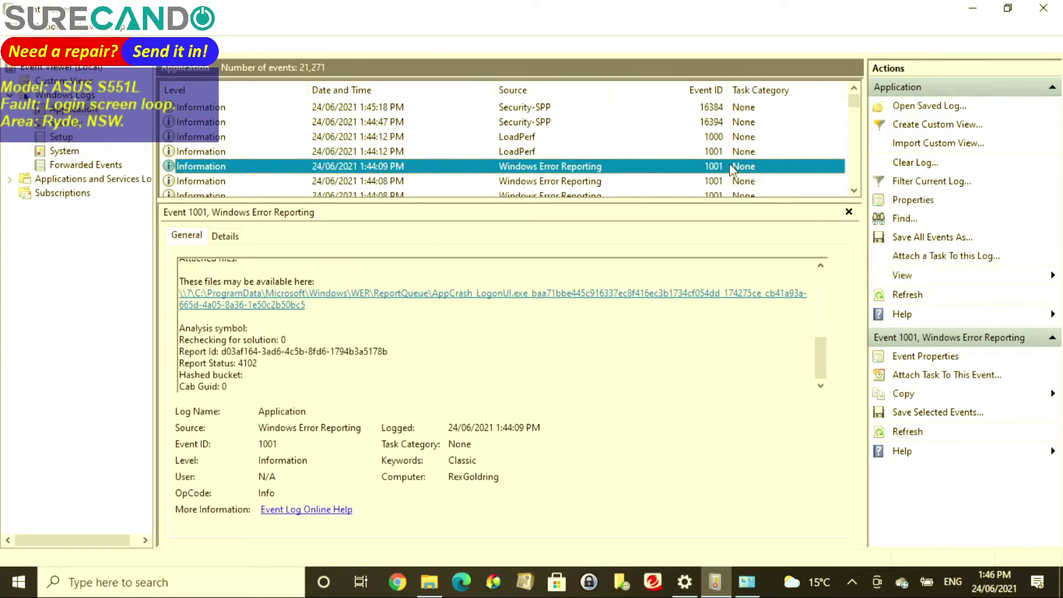
key(Page_Down)
key(Page_Down)
key(Page_Down)
key(Page_Down)
key(Page_Down)
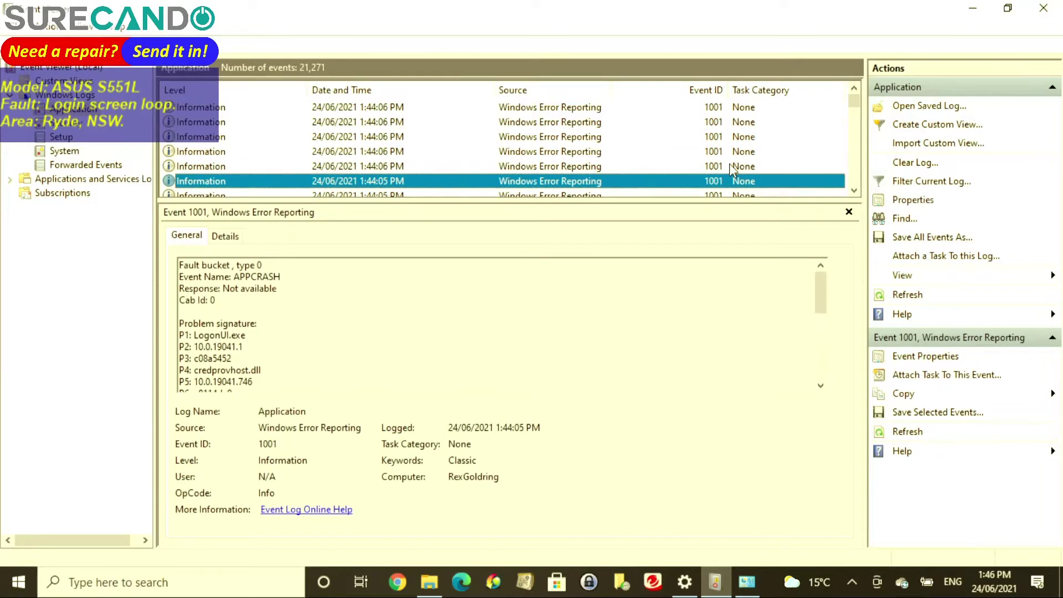
key(Down)
key(Down)
key(Down)
key(Down)
key(Down)
key(Down)
key(Down)
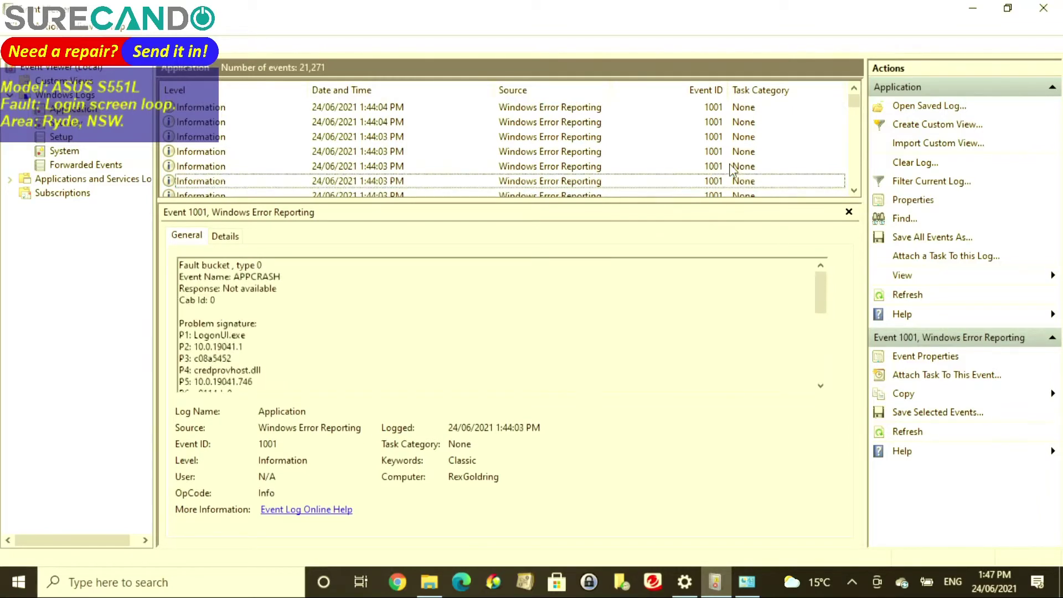
Continue through the repeated LogonUI.exe crash reports back to those logged at 1:44:00 PM
key(Down)
key(Down)
key(Down)
key(Down)
key(Down)
key(Down)
key(Down)
key(Down)
key(Down)
key(Down)
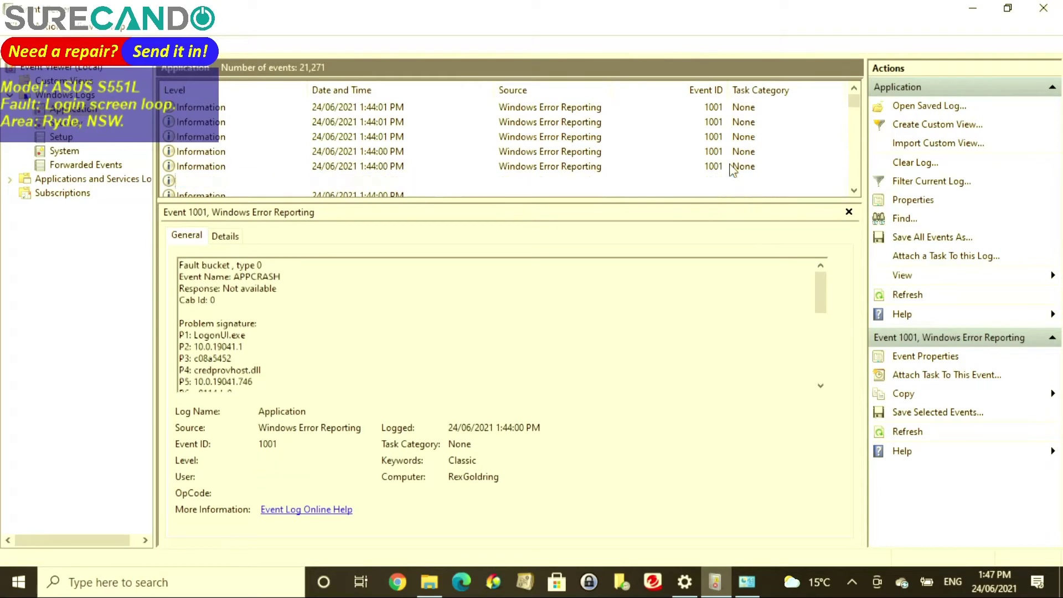
Examine the older Application events back to the SecurityCenter and Windows Error Reporting entries logged around 1:42:24 PM
key(Up)
key(Down)
key(Down)
key(Down)
key(Down)
key(Down)
key(Down)
key(Down)
key(Down)
key(Down)
key(Down)
key(Down)
key(Down)
key(Down)
key(Down)
key(Down)
key(Down)
key(Down)
key(Down)
key(Down)
key(Down)
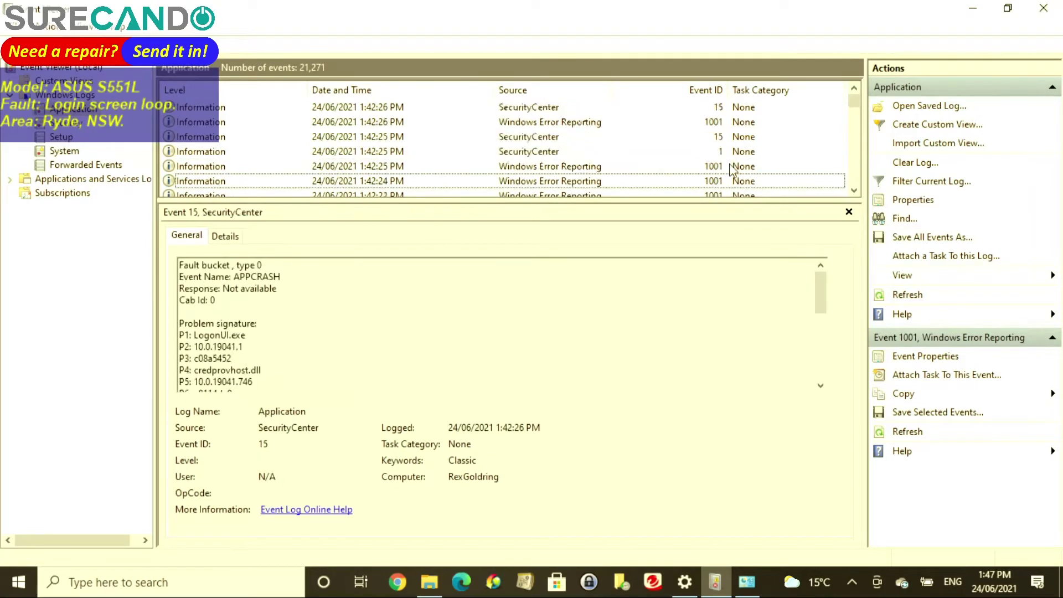
Trace the LogonUI.exe crash reports further back to the Windows Error Reporting entry logged at 1:40:29 PM
key(Down)
key(Down)
key(Down)
key(Down)
key(Down)
key(Down)
key(Down)
key(Down)
key(Down)
key(Down)
key(Down)
key(Down)
key(Down)
key(Down)
key(Down)
key(Down)
key(Down)
key(Down)
key(Down)
key(Down)
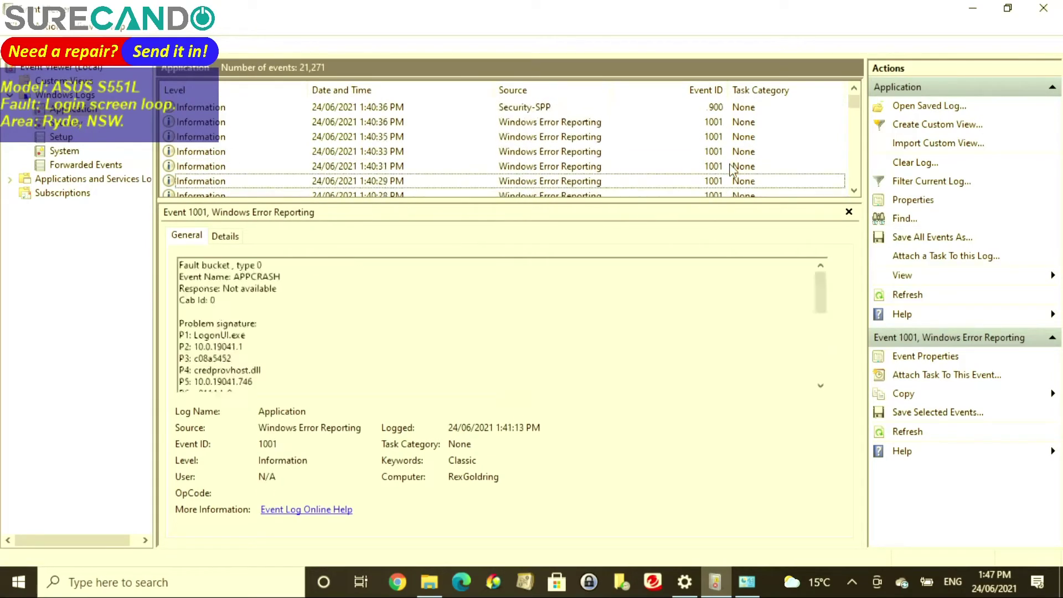
Trace the Application log back past the 24/06/2021 startup events to the Windows Error Reporting entries of 23/06/2021 12:18:29 PM
key(Down)
key(Down)
key(Down)
key(Down)
key(Down)
key(Down)
key(Down)
key(Down)
key(Down)
key(Down)
key(Down)
key(Down)
key(Down)
key(Down)
key(Down)
key(Down)
key(Down)
key(Down)
key(Down)
key(Down)
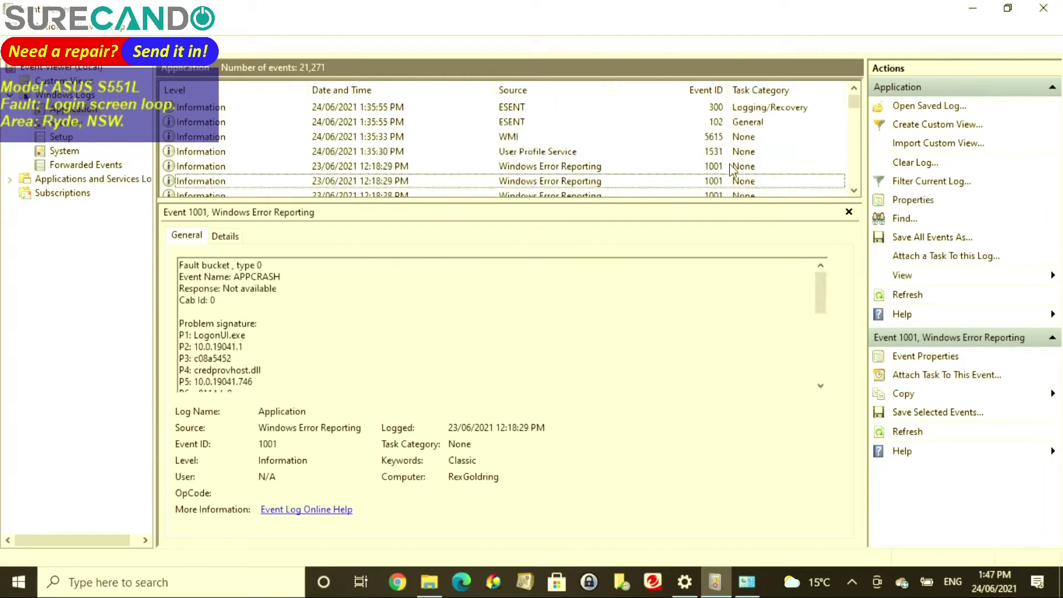
Bring up the Application Error event 1000 logged on 23/06/2021 at 12:18:26 PM
key(Down)
key(Down)
key(Down)
key(Up)
key(Up)
key(Up)
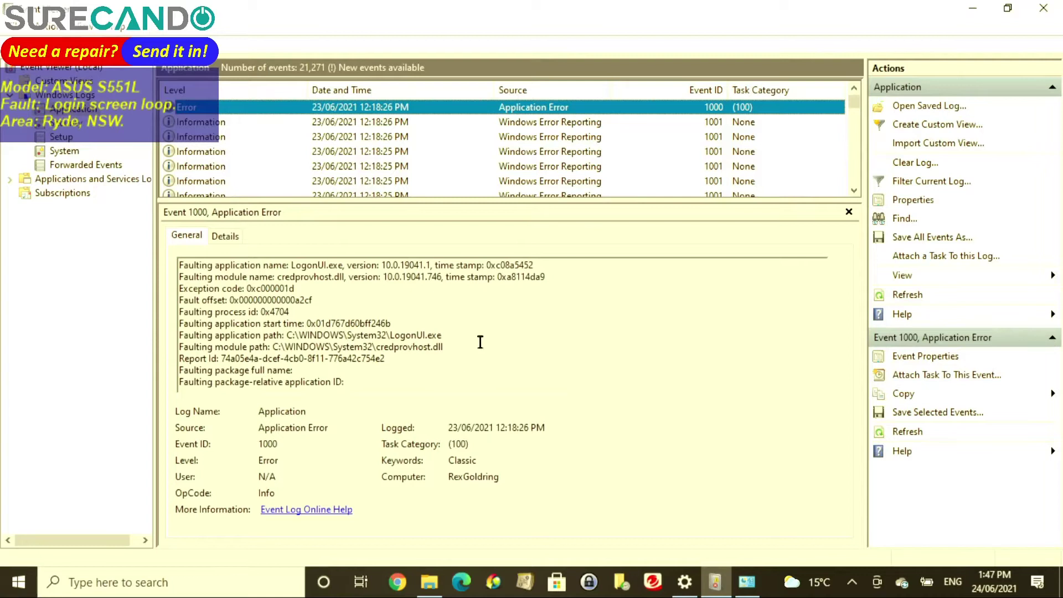
Read through the faulting application and module details of the LogonUI.exe error down to the package-relative application ID
click(453, 315)
key(Down)
key(Down)
key(Down)
key(Down)
key(Down)
key(Down)
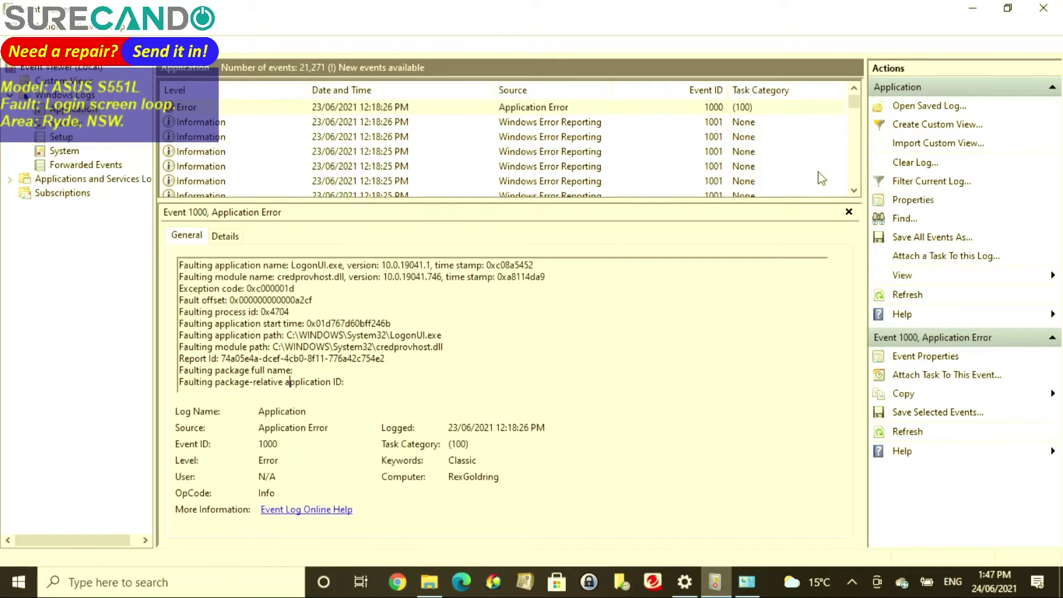
Review the older Windows Error Reporting entries back to those logged on 23/06/2021 at 12:18:23 PM
click(728, 167)
key(Down)
key(Down)
key(Down)
key(Down)
key(Down)
key(Down)
key(Down)
key(Down)
key(Down)
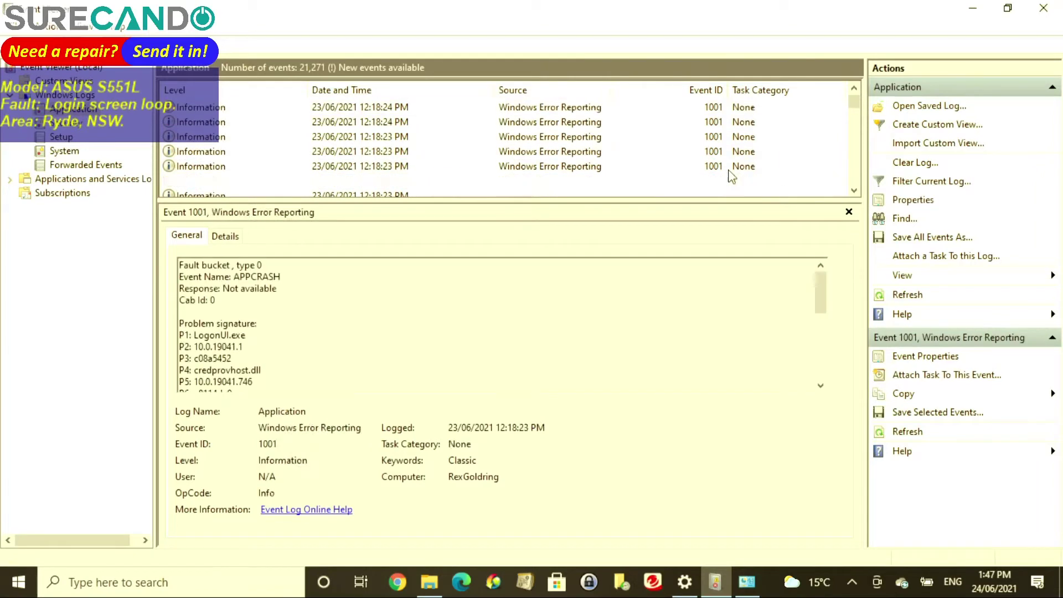
Follow the crash events further back to the Windows Error Reporting entries logged at 12:18:17 PM
key(Down)
key(Down)
key(Down)
key(Down)
key(Down)
key(Down)
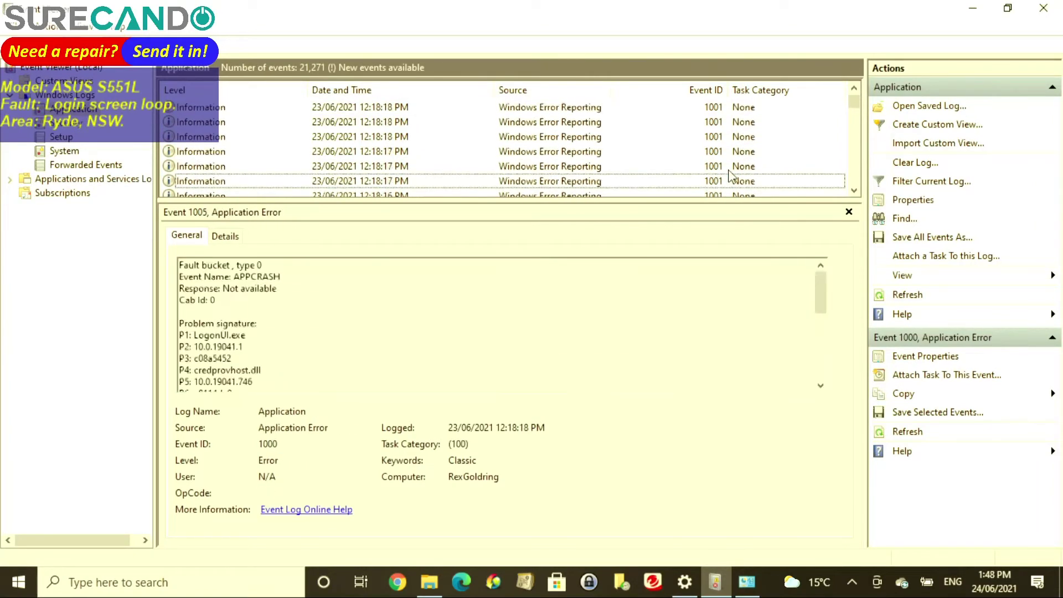
Check the earlier LogonUI.exe crash reports back to the Windows Error Reporting entry of 23/06/2021 12:18:06 PM
key(Down)
key(Down)
key(Down)
key(Down)
key(Down)
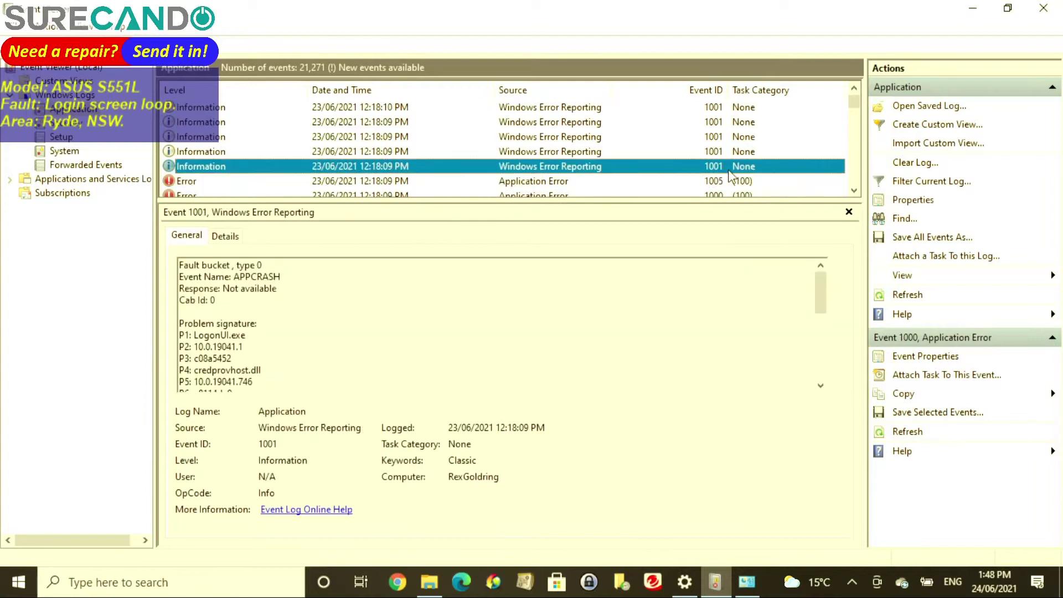
key(Down)
key(Down)
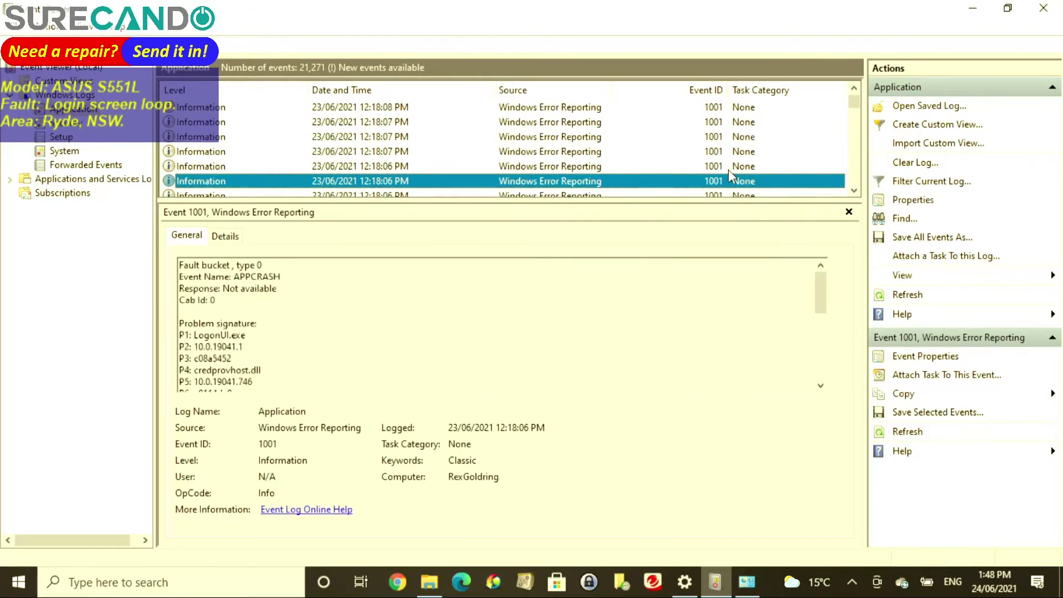